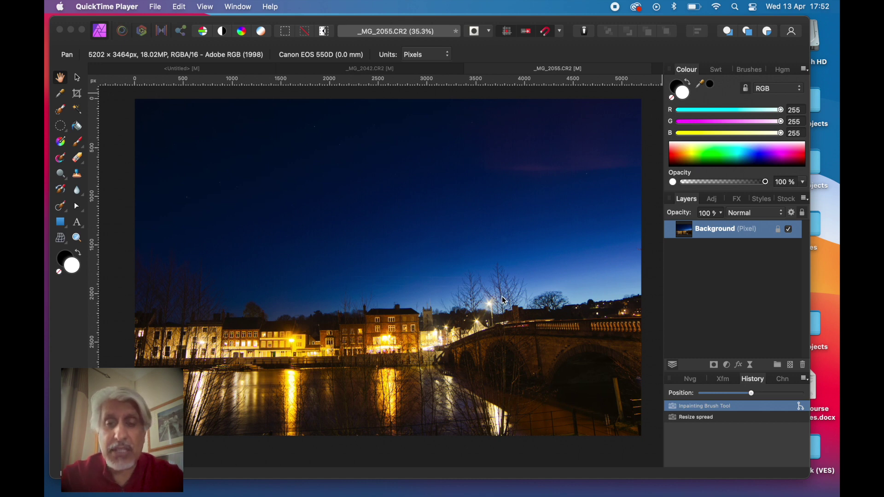
Bring the riverside photo to the front and scroll around the canvas.
{"action": "left_click", "coordinate": [505, 300]}
{"action": "scroll", "coordinate": [501, 297], "scroll_direction": "up", "scroll_amount": 3}
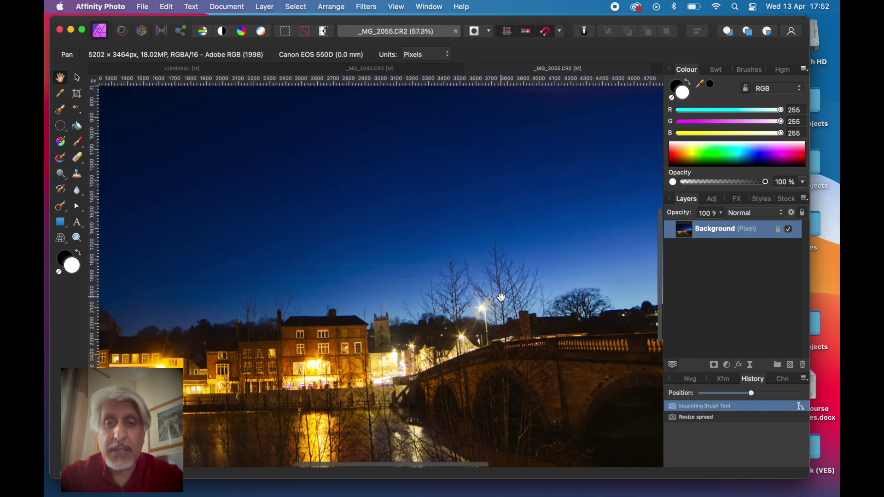
{"action": "scroll", "coordinate": [502, 297], "scroll_direction": "up", "scroll_amount": 5}
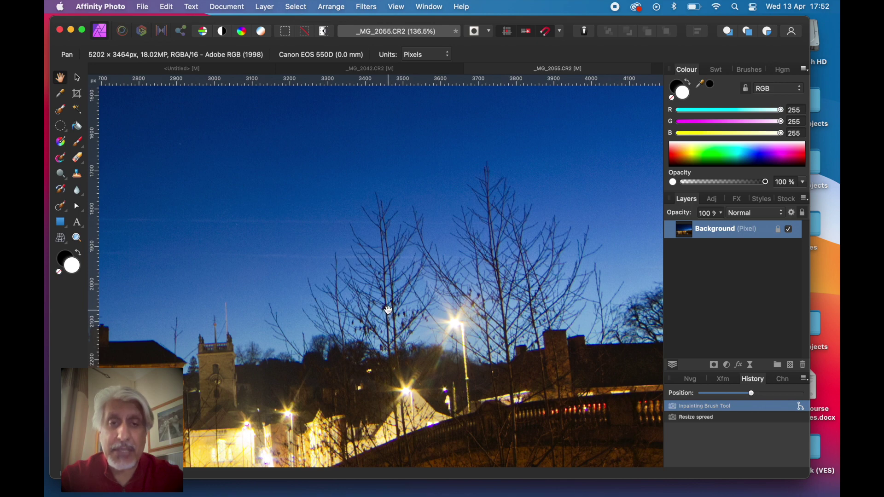
{"action": "scroll", "coordinate": [389, 310], "scroll_direction": "up", "scroll_amount": 10}
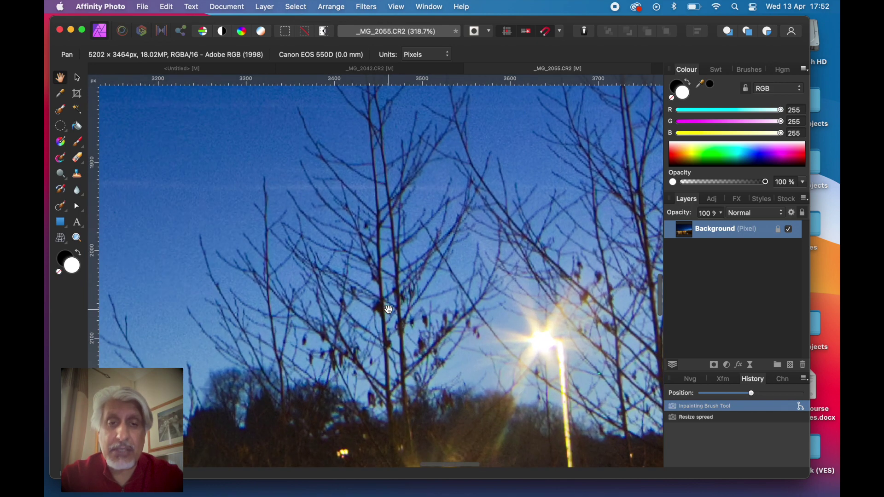
{"action": "scroll", "coordinate": [389, 310], "scroll_direction": "up", "scroll_amount": 8}
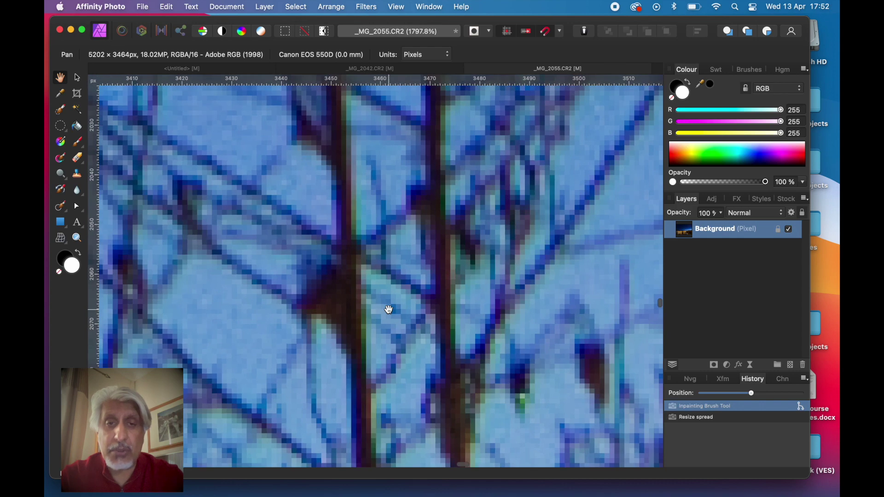
{"action": "scroll", "coordinate": [385, 306], "scroll_direction": "down", "scroll_amount": 3}
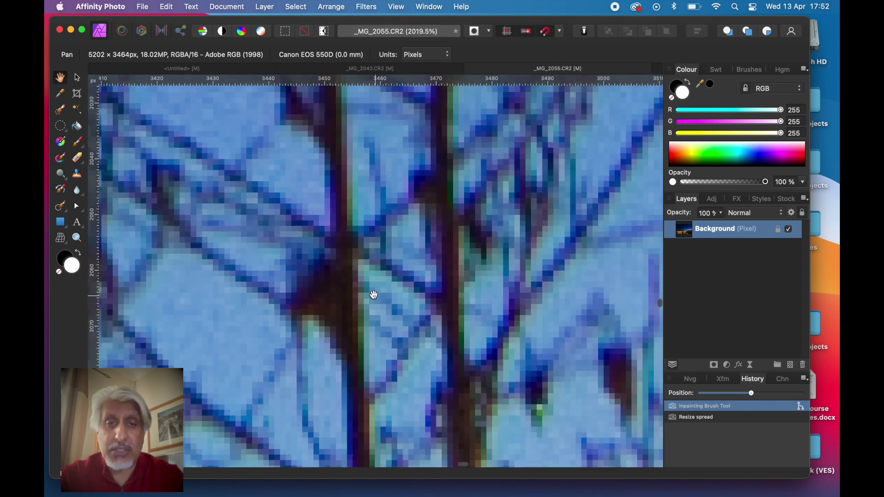
{"action": "scroll", "coordinate": [371, 292], "scroll_direction": "down", "scroll_amount": 2}
{"action": "scroll", "coordinate": [371, 292], "scroll_direction": "up", "scroll_amount": 4}
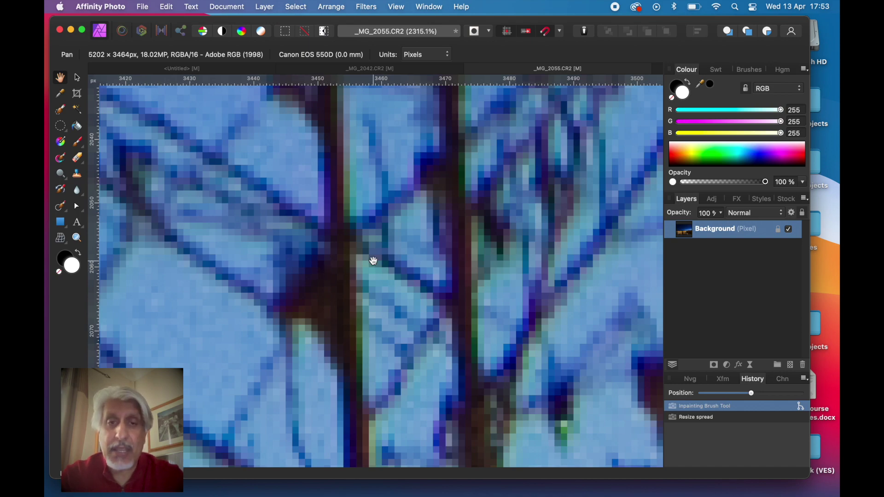
{"action": "scroll", "coordinate": [374, 261], "scroll_direction": "down", "scroll_amount": 10}
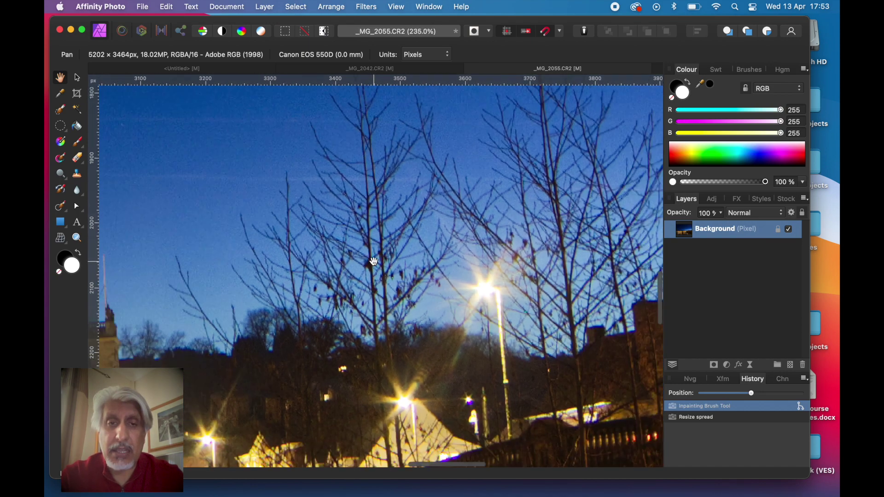
{"action": "scroll", "coordinate": [374, 261], "scroll_direction": "down", "scroll_amount": 8}
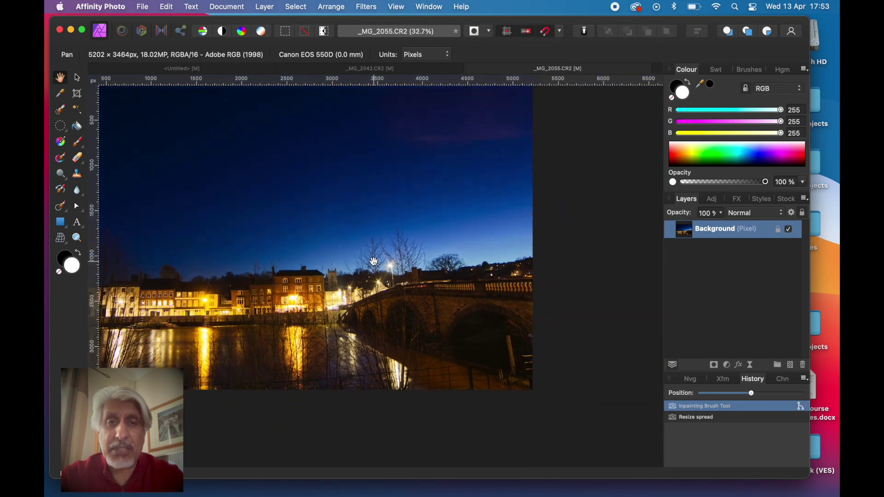
{"action": "scroll", "coordinate": [374, 261], "scroll_direction": "down", "scroll_amount": 1}
{"action": "scroll", "coordinate": [373, 261], "scroll_direction": "up", "scroll_amount": 2}
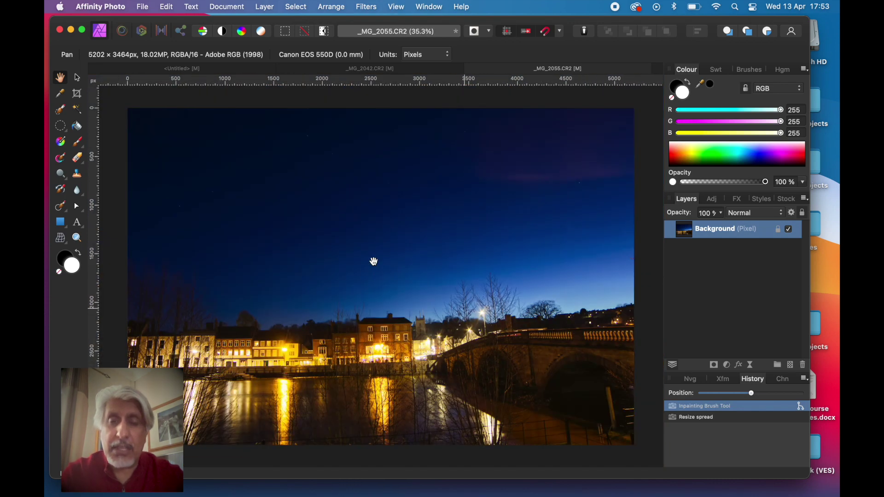
Try raising the resolution from 72 to 244 DPI in Resize Document, then cancel.
{"action": "left_click", "coordinate": [226, 8]}
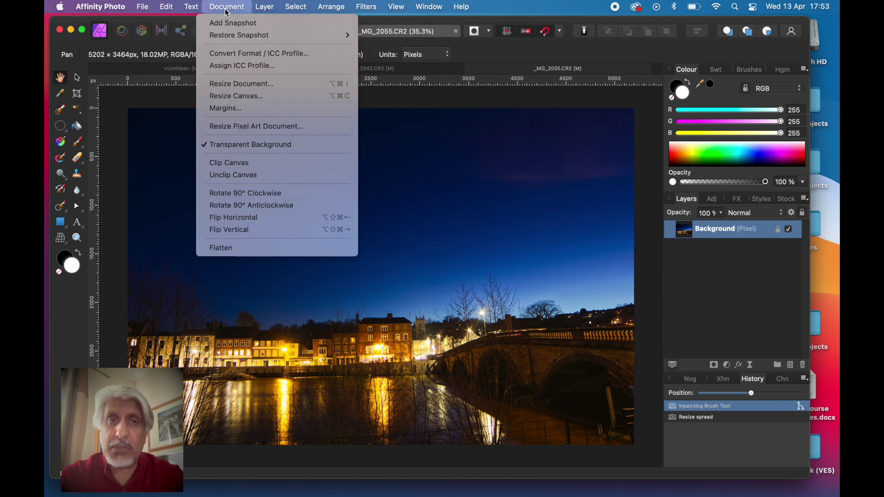
{"action": "left_click", "coordinate": [245, 84]}
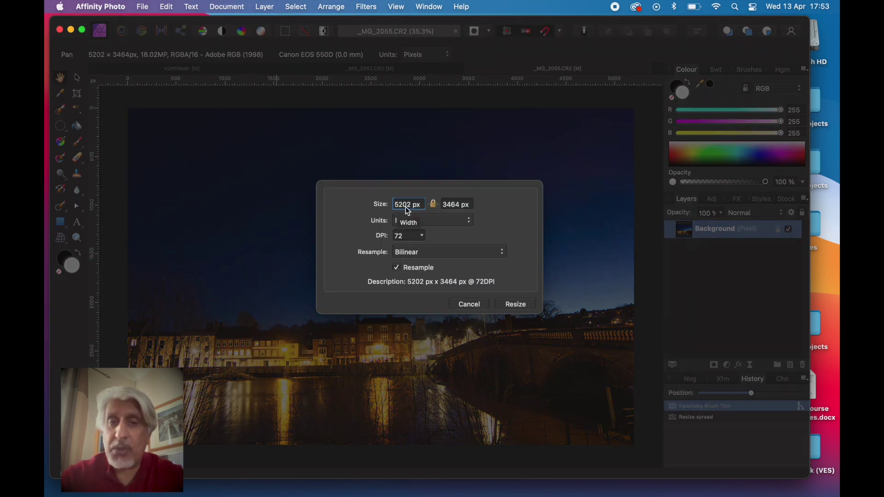
{"action": "left_click", "coordinate": [419, 236]}
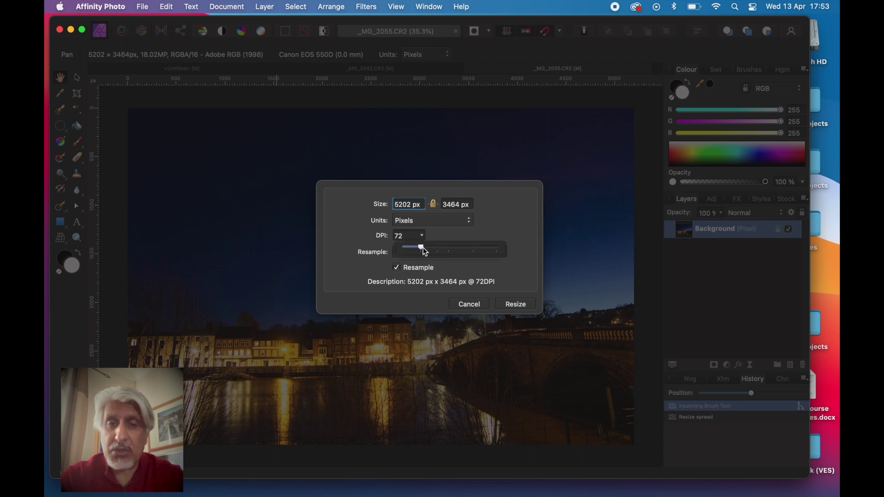
{"action": "left_click_drag", "start_coordinate": [423, 250], "coordinate": [475, 252]}
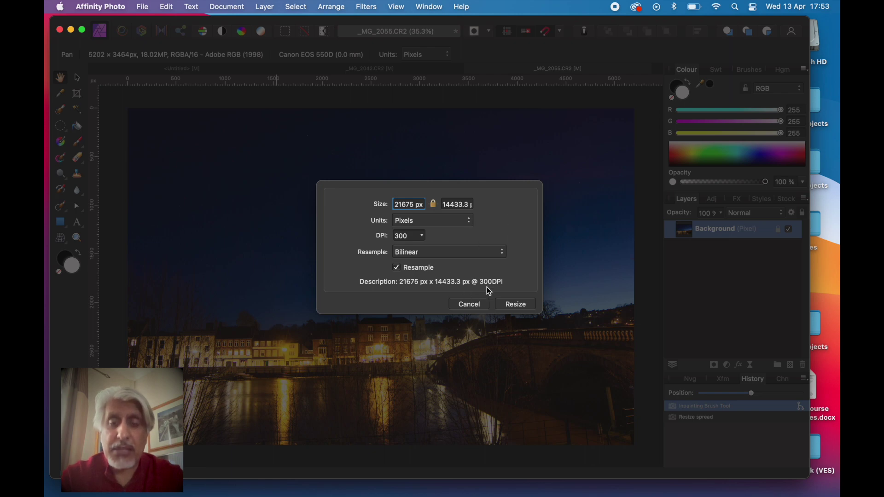
{"action": "left_click", "coordinate": [468, 304]}
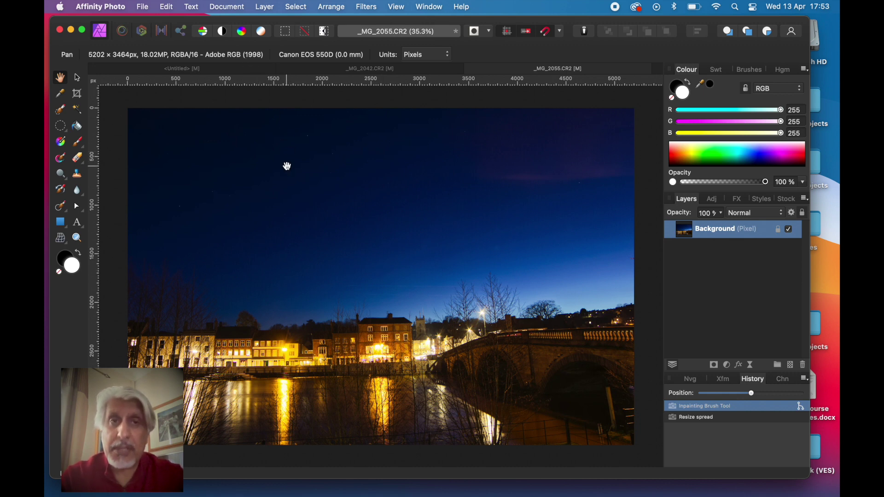
Enlarge the photo 4x with Resize Pixel Art Document, keeping the XBR method.
{"action": "left_click", "coordinate": [228, 8]}
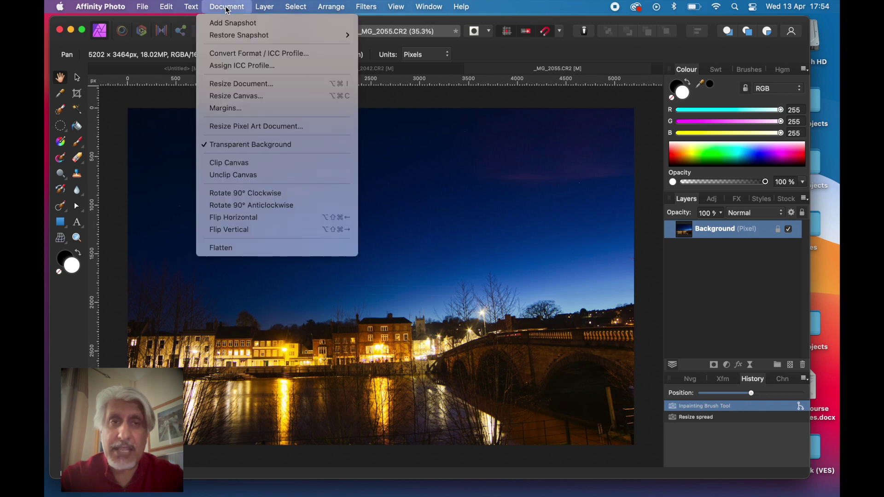
{"action": "left_click", "coordinate": [243, 127]}
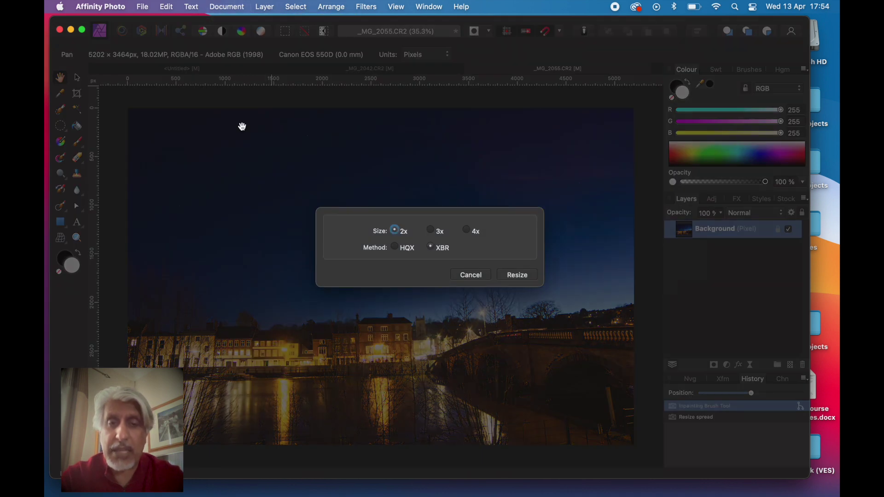
{"action": "left_click", "coordinate": [468, 232]}
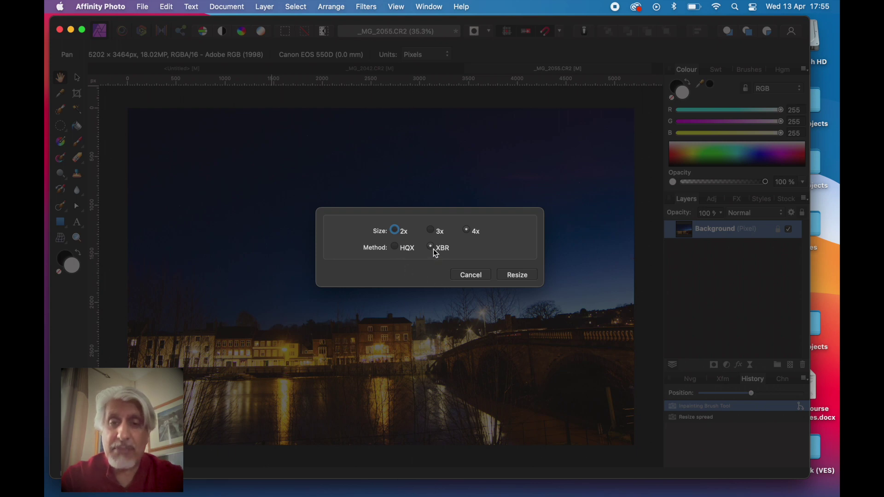
{"action": "left_click", "coordinate": [515, 275]}
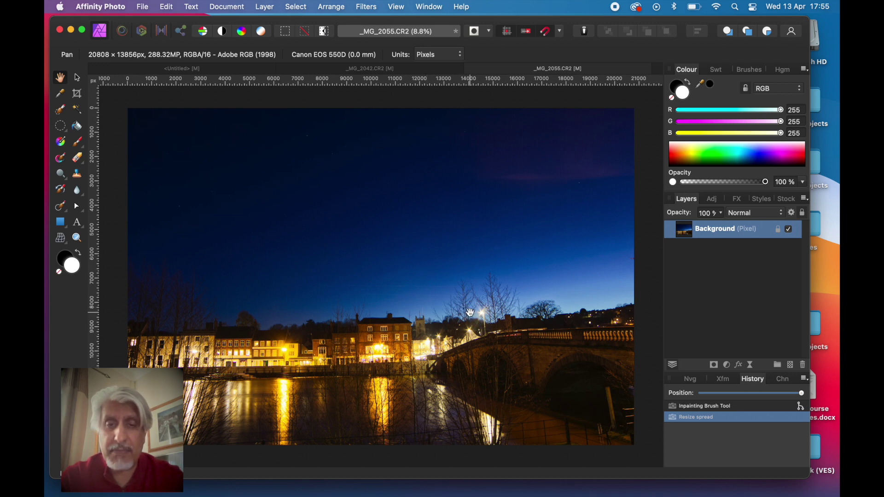
Zoom in on the upscaled pixels, then back out to fit the whole image at 8.8%.
{"action": "scroll", "coordinate": [470, 312], "scroll_direction": "up", "scroll_amount": 5}
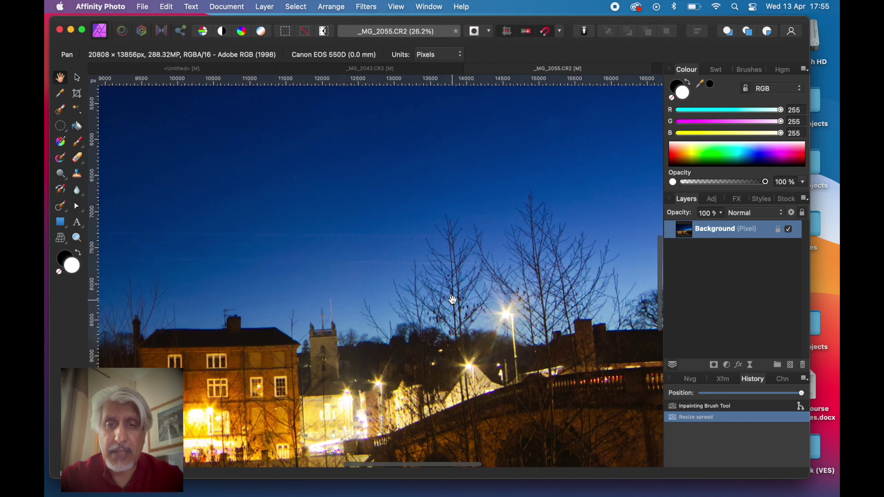
{"action": "scroll", "coordinate": [461, 311], "scroll_direction": "up", "scroll_amount": 8}
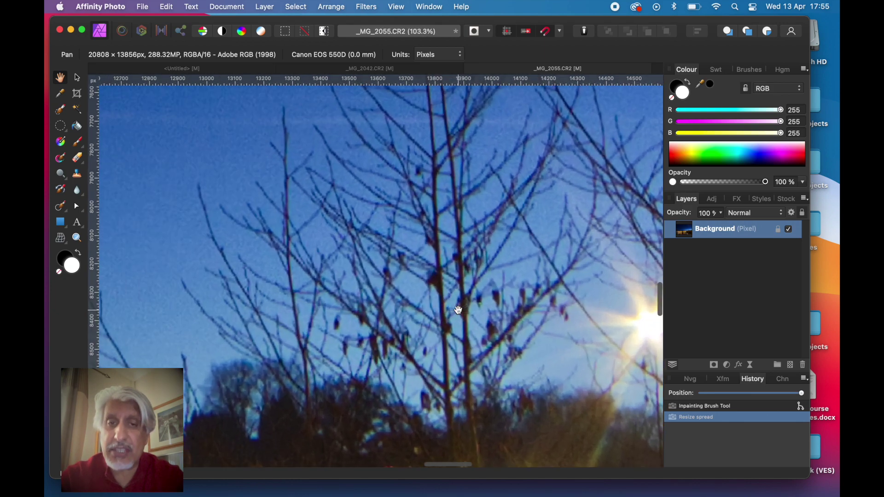
{"action": "scroll", "coordinate": [459, 311], "scroll_direction": "up", "scroll_amount": 8}
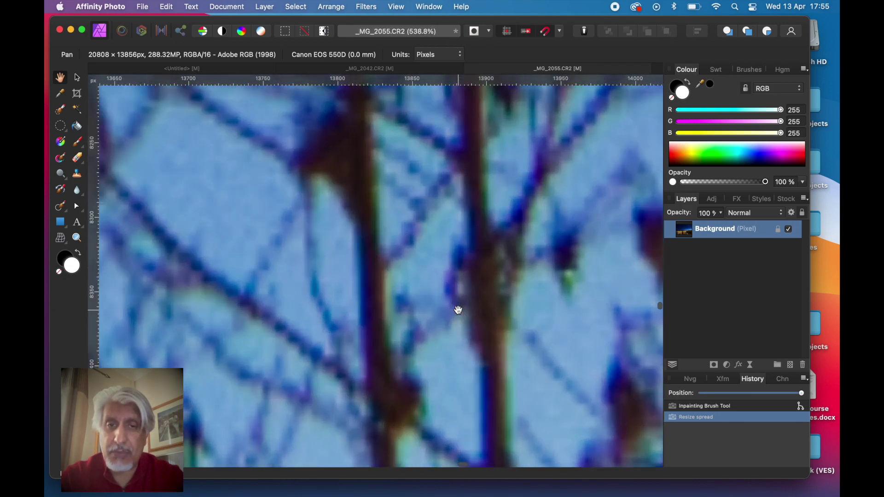
{"action": "scroll", "coordinate": [458, 311], "scroll_direction": "up", "scroll_amount": 2}
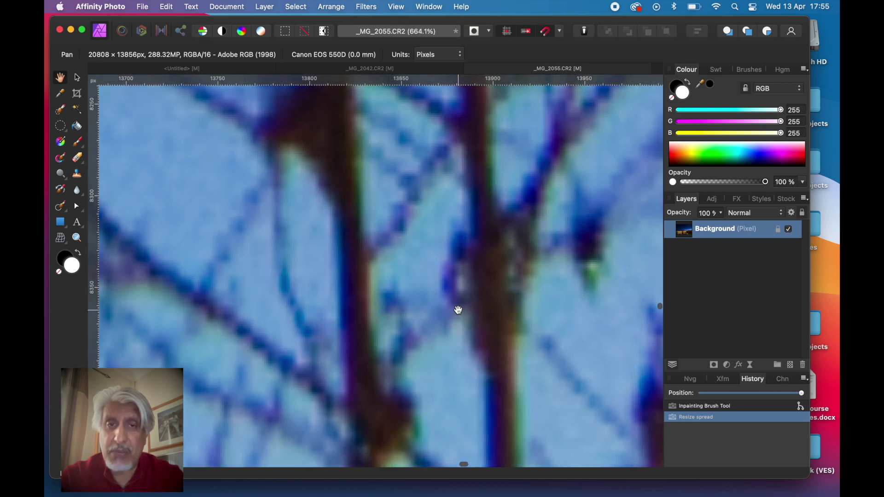
{"action": "scroll", "coordinate": [458, 311], "scroll_direction": "up", "scroll_amount": 7}
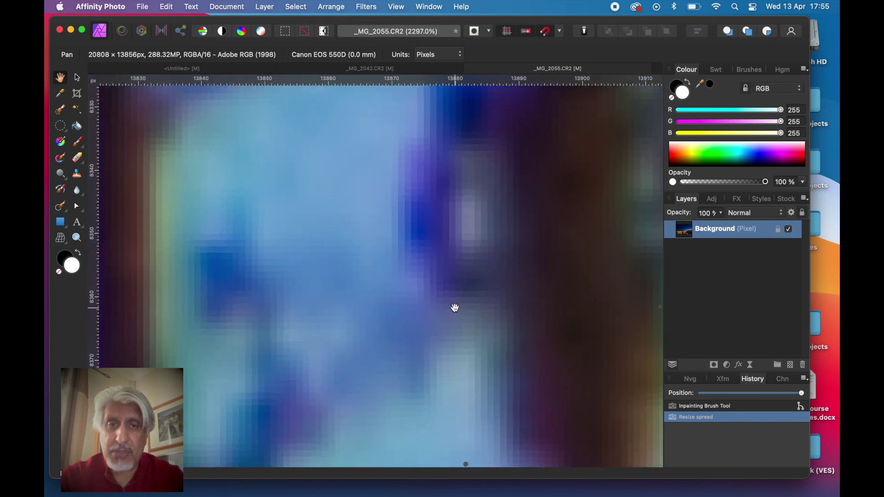
{"action": "scroll", "coordinate": [455, 308], "scroll_direction": "up", "scroll_amount": 3}
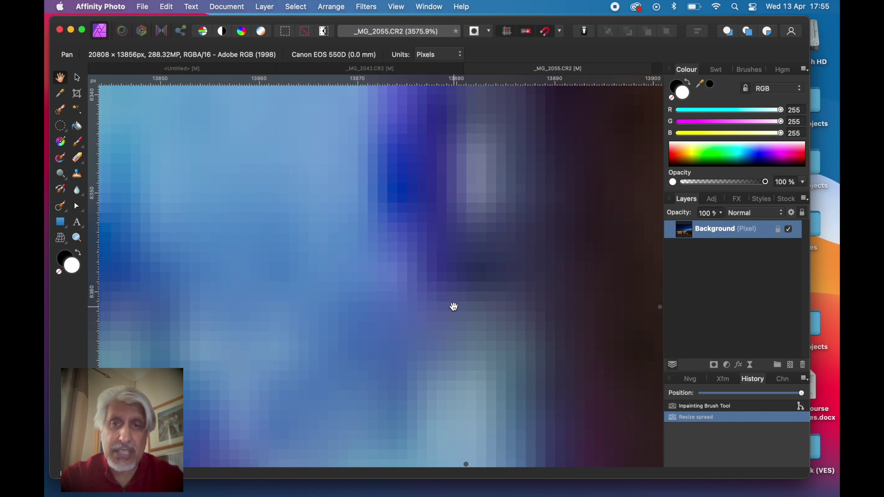
{"action": "scroll", "coordinate": [455, 308], "scroll_direction": "down", "scroll_amount": 1}
{"action": "scroll", "coordinate": [454, 307], "scroll_direction": "down", "scroll_amount": 12}
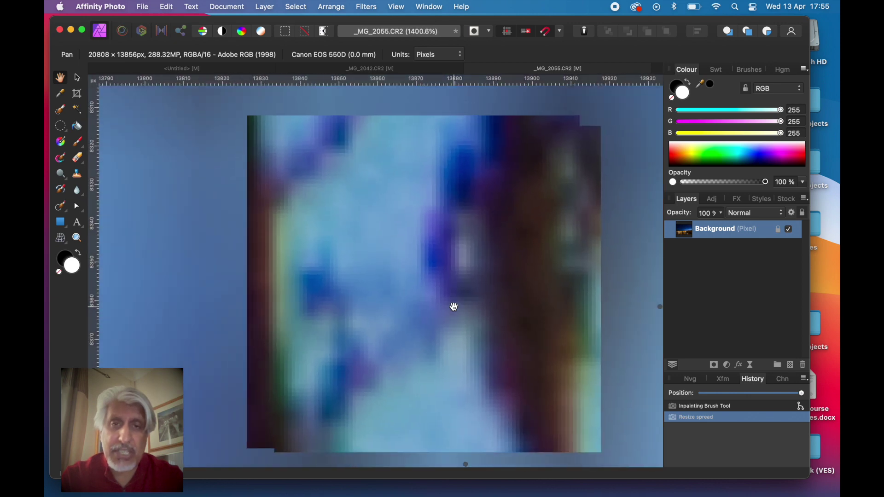
{"action": "scroll", "coordinate": [454, 307], "scroll_direction": "down", "scroll_amount": 4}
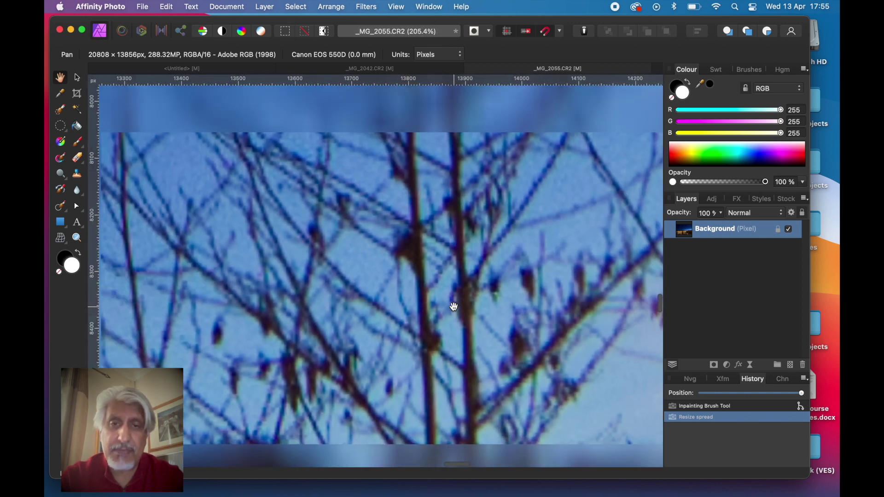
{"action": "scroll", "coordinate": [454, 307], "scroll_direction": "up", "scroll_amount": 6}
{"action": "scroll", "coordinate": [455, 307], "scroll_direction": "up", "scroll_amount": 10}
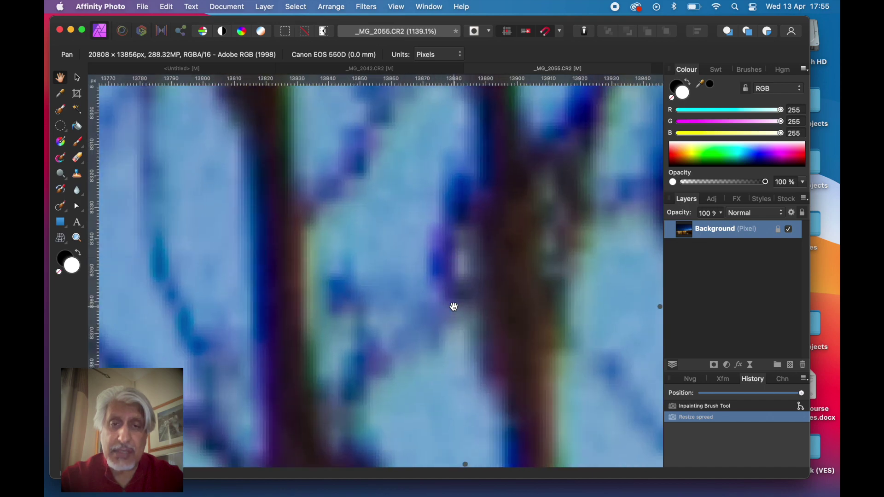
{"action": "scroll", "coordinate": [451, 305], "scroll_direction": "down", "scroll_amount": 15}
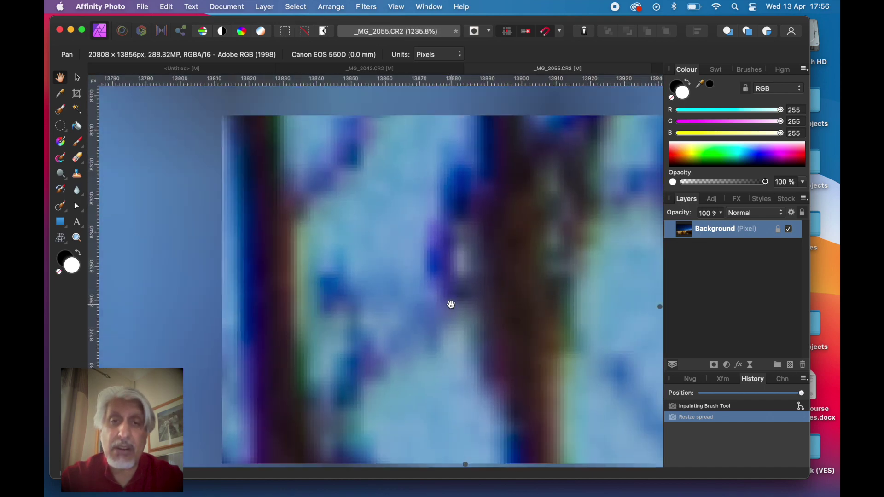
{"action": "scroll", "coordinate": [451, 305], "scroll_direction": "down", "scroll_amount": 8}
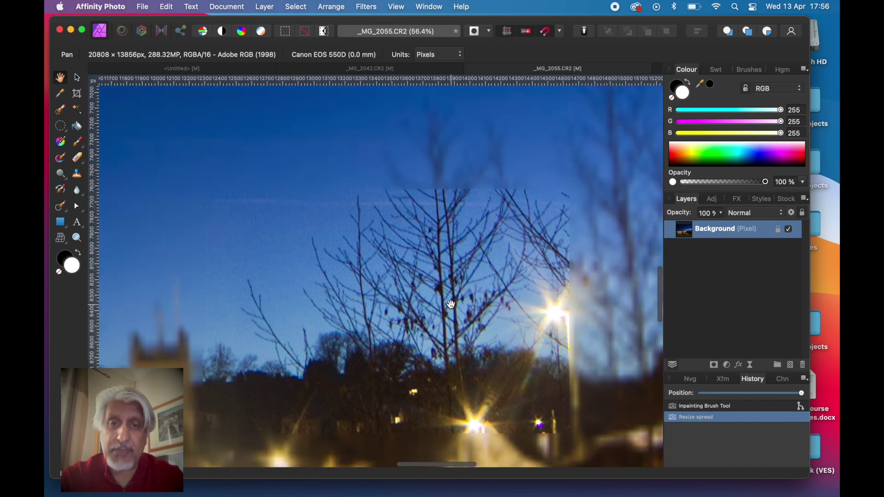
{"action": "scroll", "coordinate": [451, 305], "scroll_direction": "down", "scroll_amount": 3}
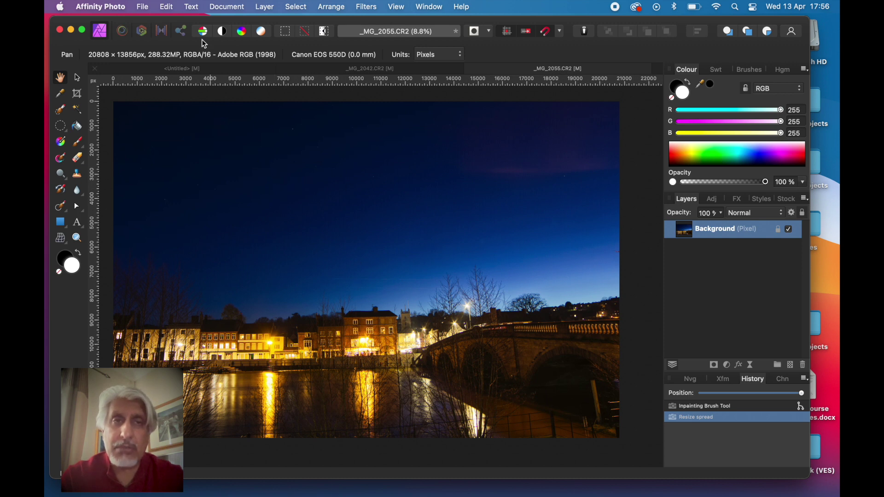
After glancing at the Document menu, search Help for 'Resize' and open the Pixel Art resize topic.
{"action": "left_click", "coordinate": [222, 10]}
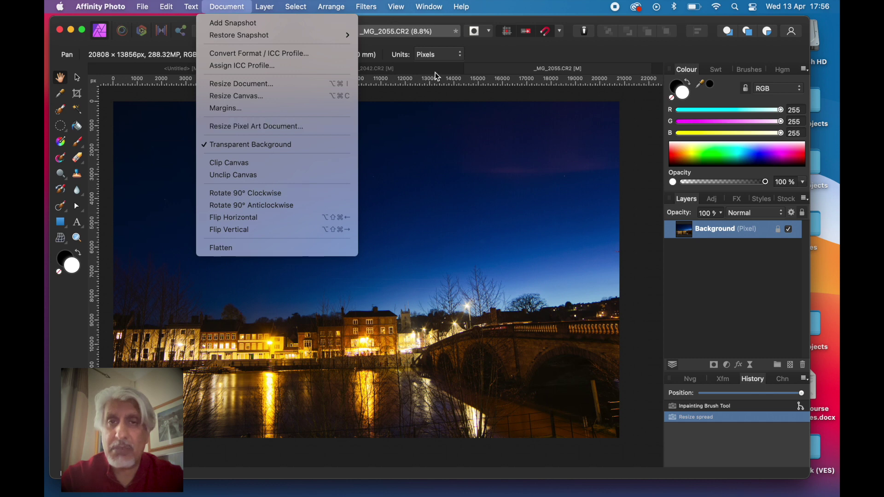
{"action": "left_click", "coordinate": [494, 52]}
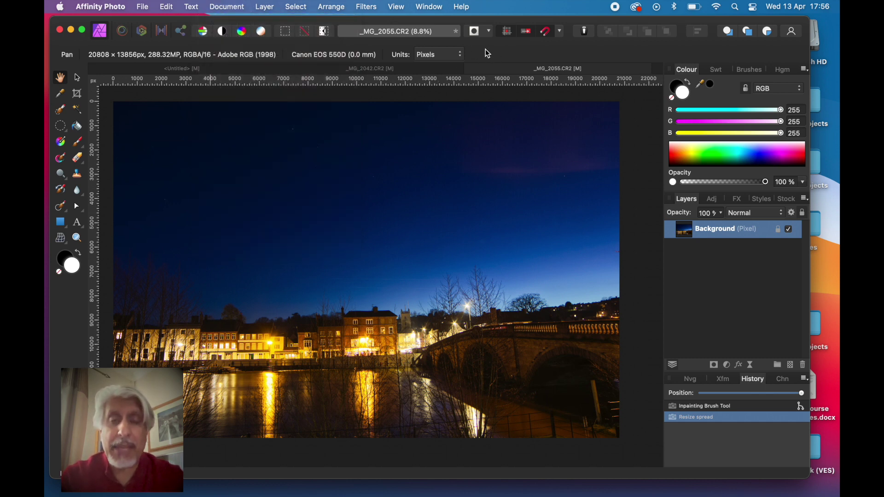
{"action": "left_click", "coordinate": [461, 8]}
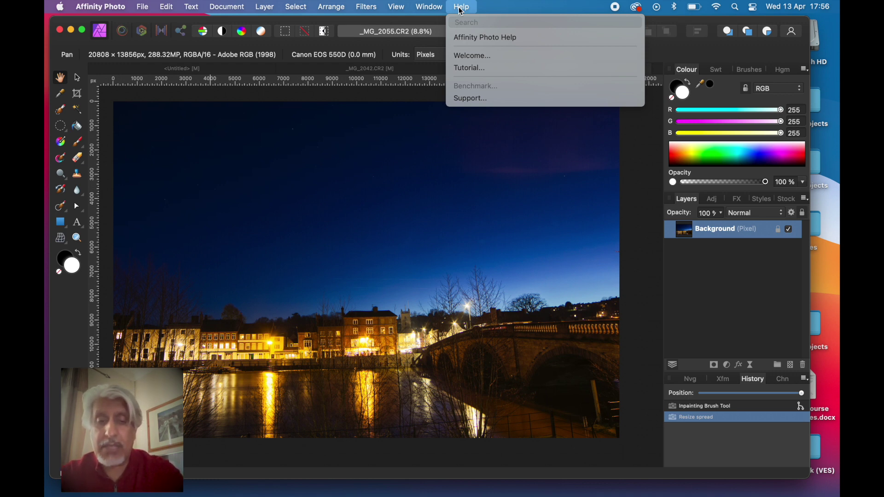
{"action": "type", "text": "Resize"}
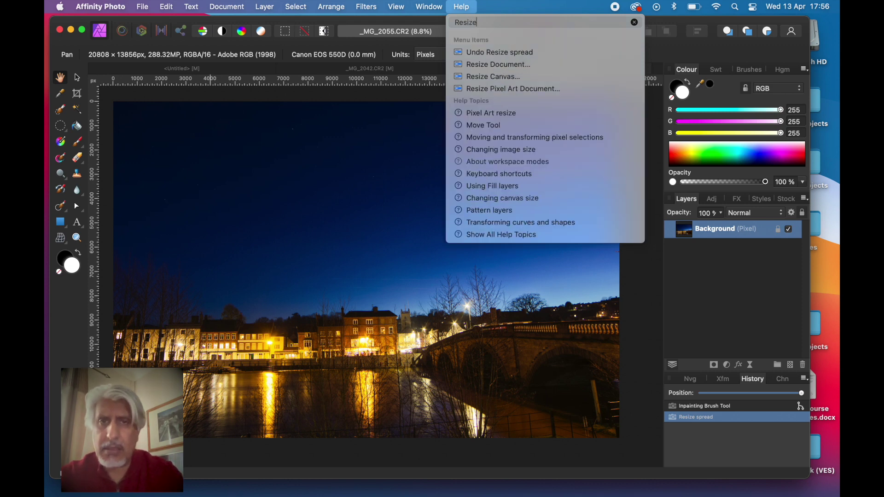
{"action": "key", "text": "Down"}
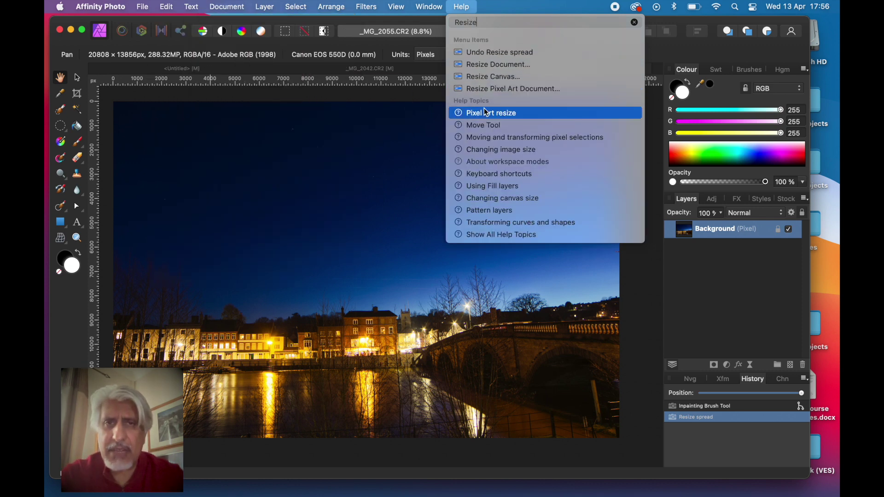
{"action": "mouse_move", "coordinate": [489, 91]}
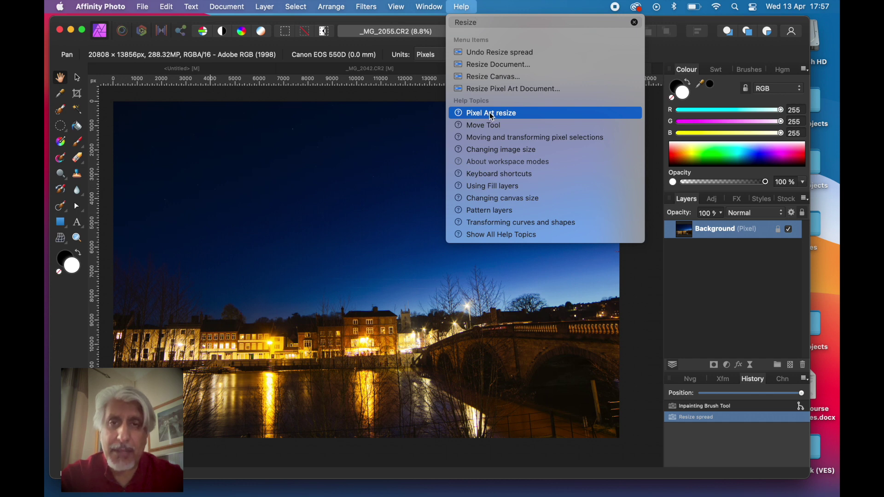
{"action": "left_click", "coordinate": [491, 113]}
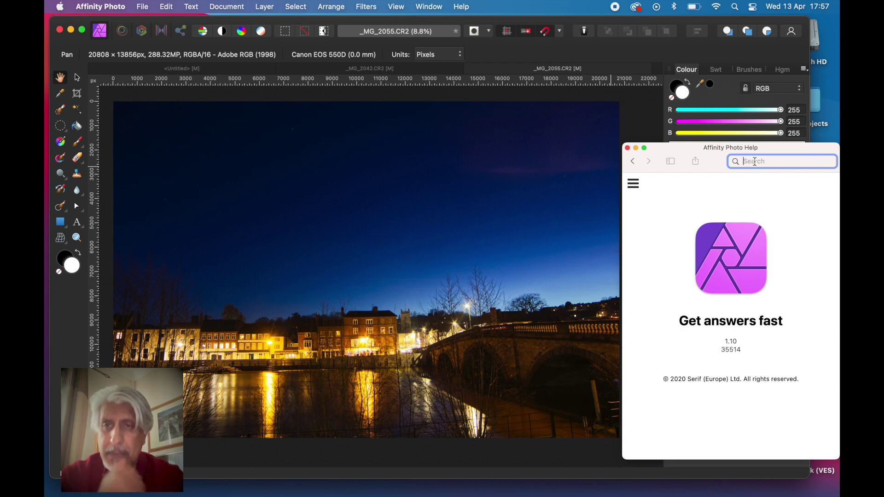
Search Help for 'resize' and open the Pixel Art resize article.
{"action": "type", "text": "resize"}
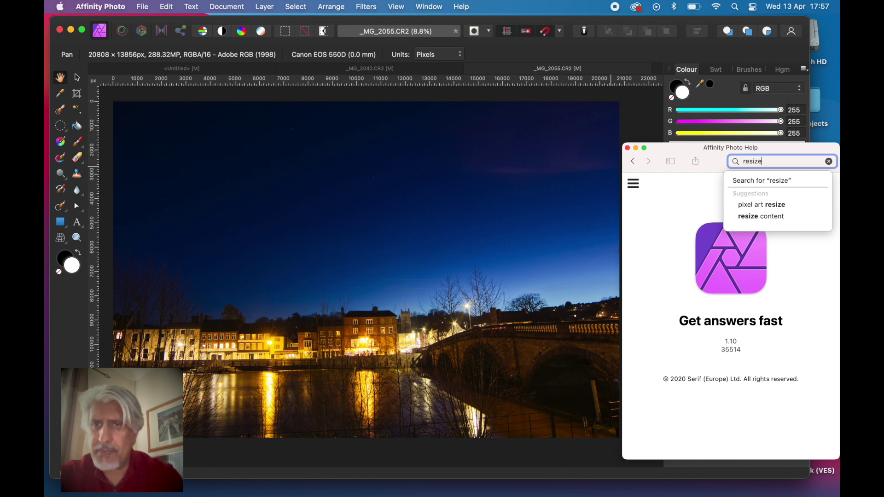
{"action": "key", "text": "Return"}
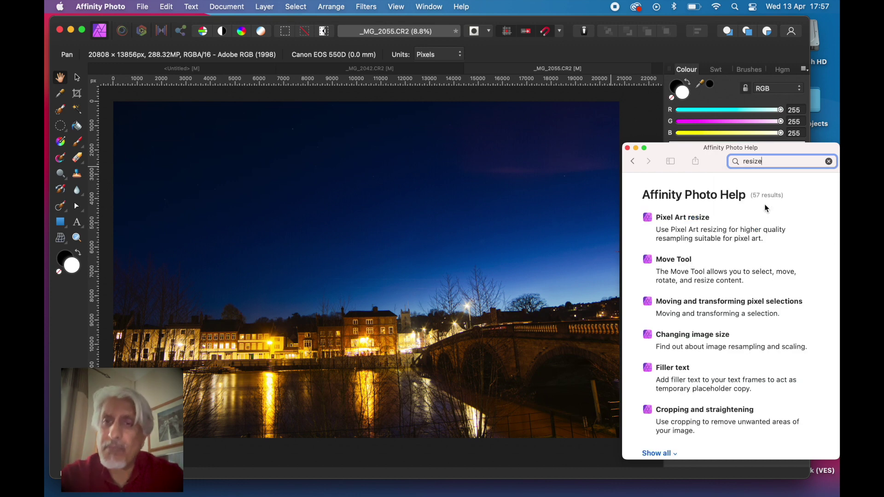
{"action": "left_click", "coordinate": [687, 224]}
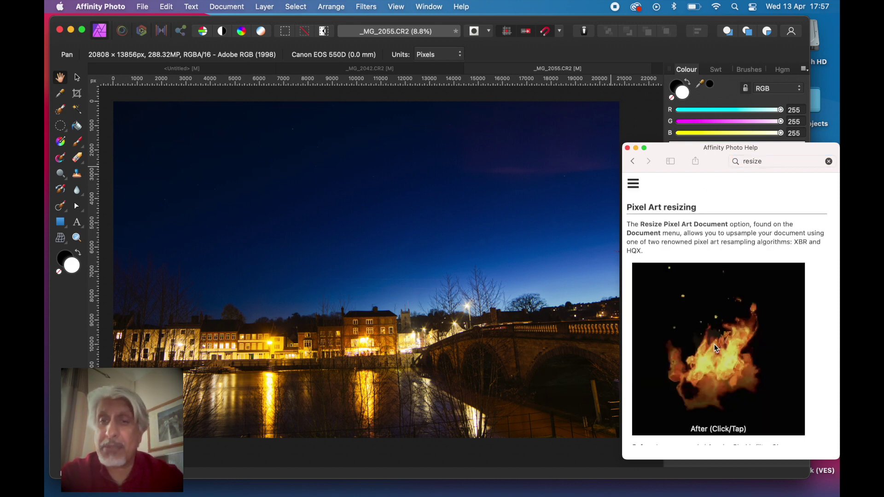
Read through the XBR and HQX resampling article, then close the Help window.
{"action": "scroll", "coordinate": [715, 345], "scroll_direction": "down", "scroll_amount": 3}
{"action": "scroll", "coordinate": [713, 345], "scroll_direction": "down", "scroll_amount": 5}
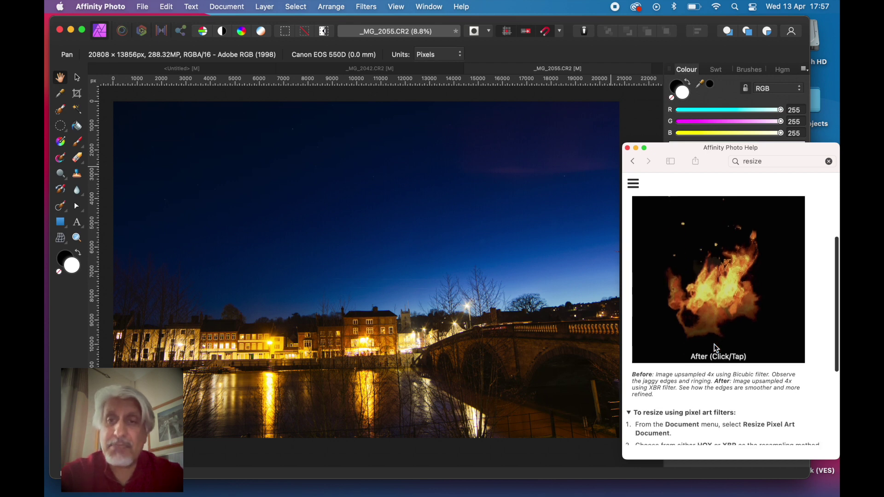
{"action": "scroll", "coordinate": [714, 345], "scroll_direction": "down", "scroll_amount": 2}
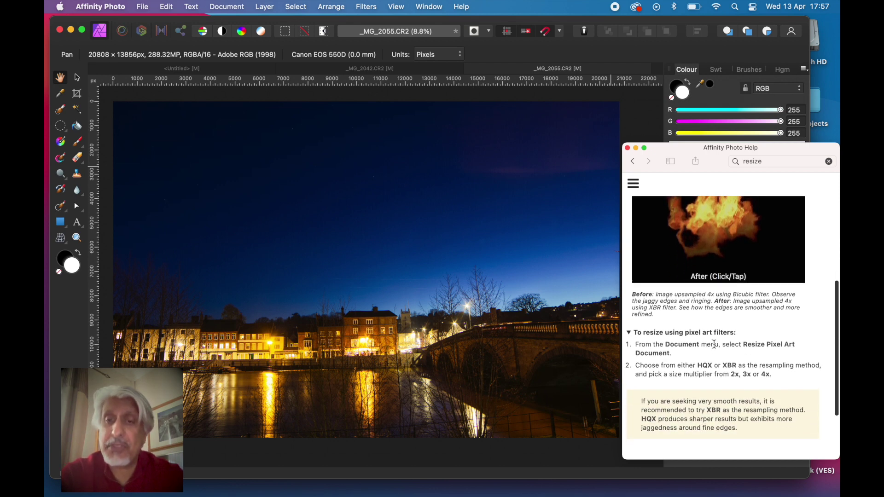
{"action": "scroll", "coordinate": [713, 344], "scroll_direction": "down", "scroll_amount": 2}
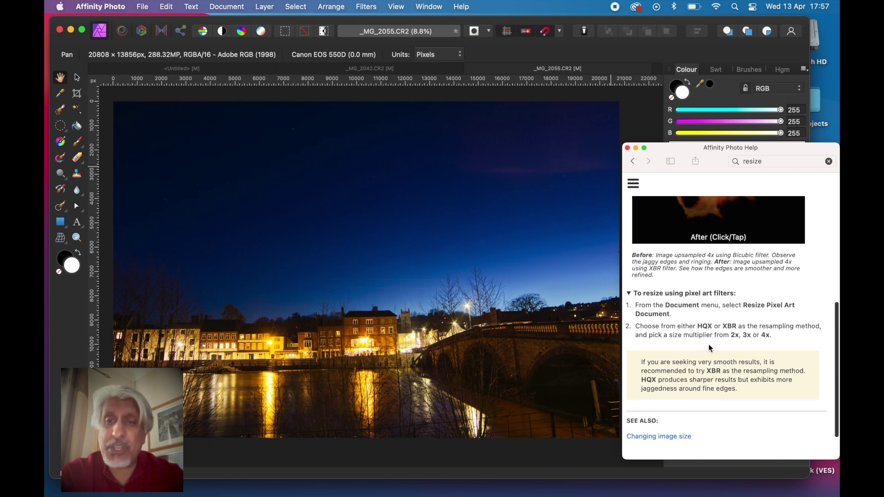
{"action": "scroll", "coordinate": [710, 348], "scroll_direction": "down", "scroll_amount": 1}
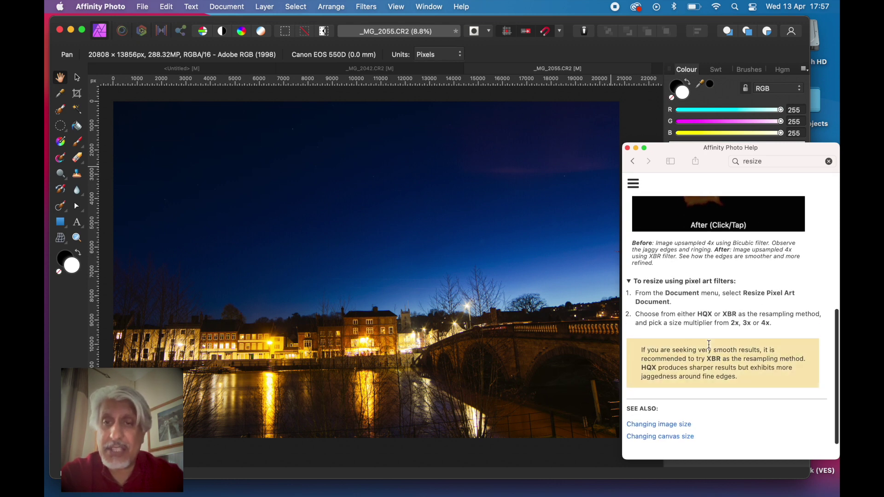
{"action": "scroll", "coordinate": [710, 349], "scroll_direction": "up", "scroll_amount": 10}
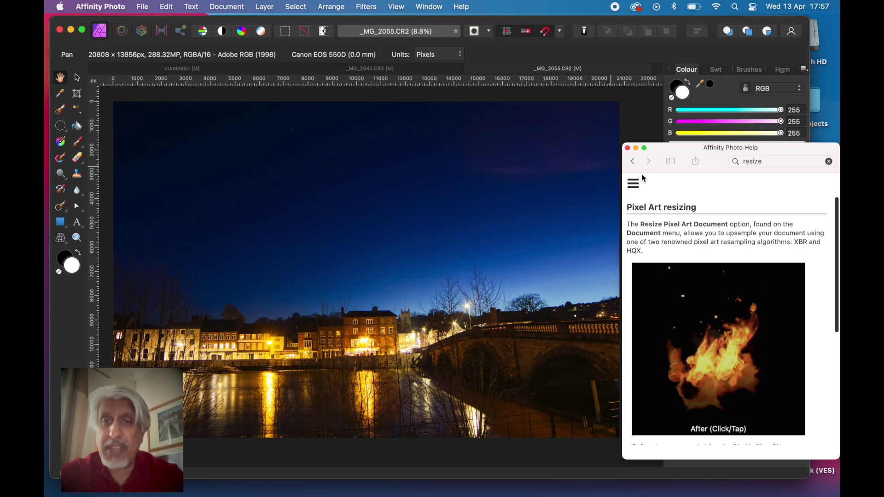
{"action": "left_click", "coordinate": [627, 148]}
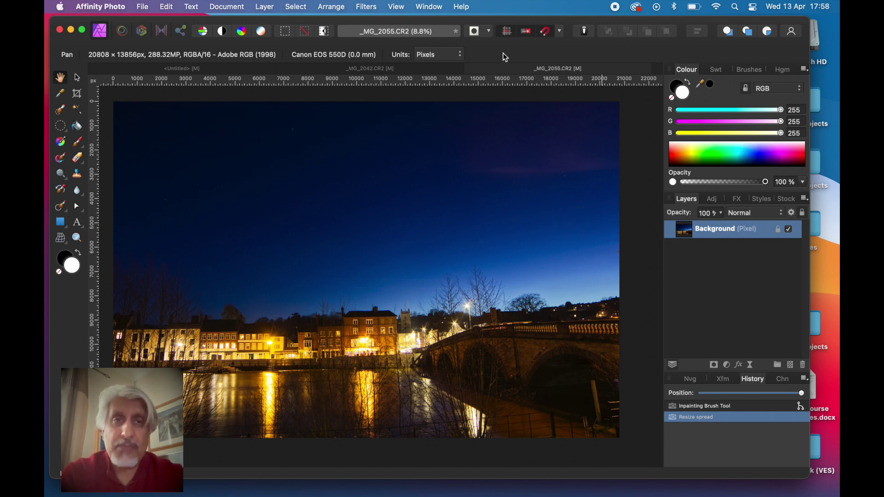
{"action": "left_click", "coordinate": [227, 6]}
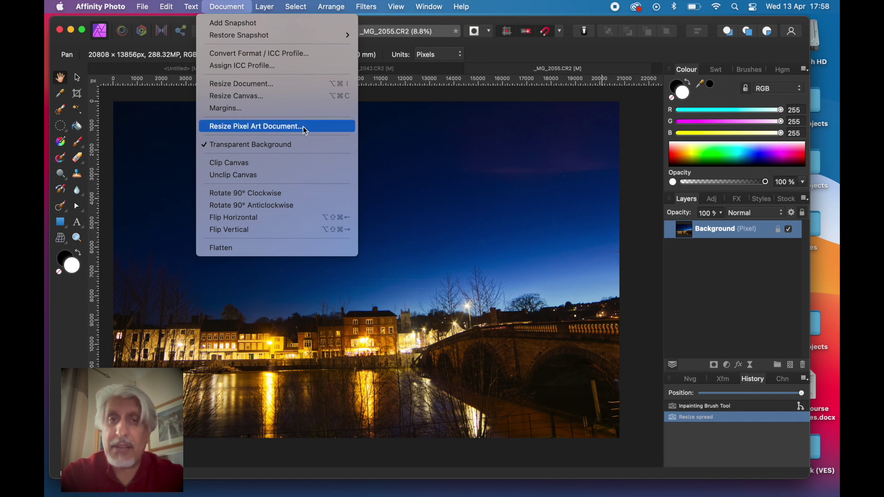
{"action": "left_click", "coordinate": [494, 47]}
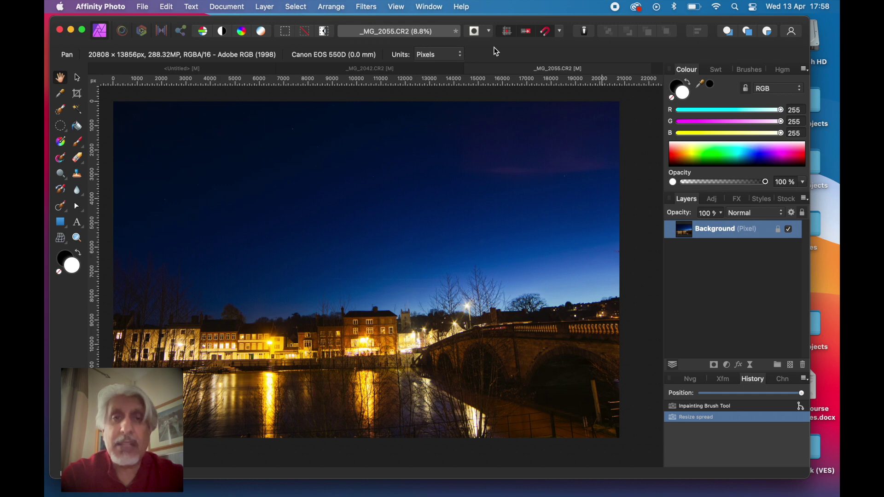